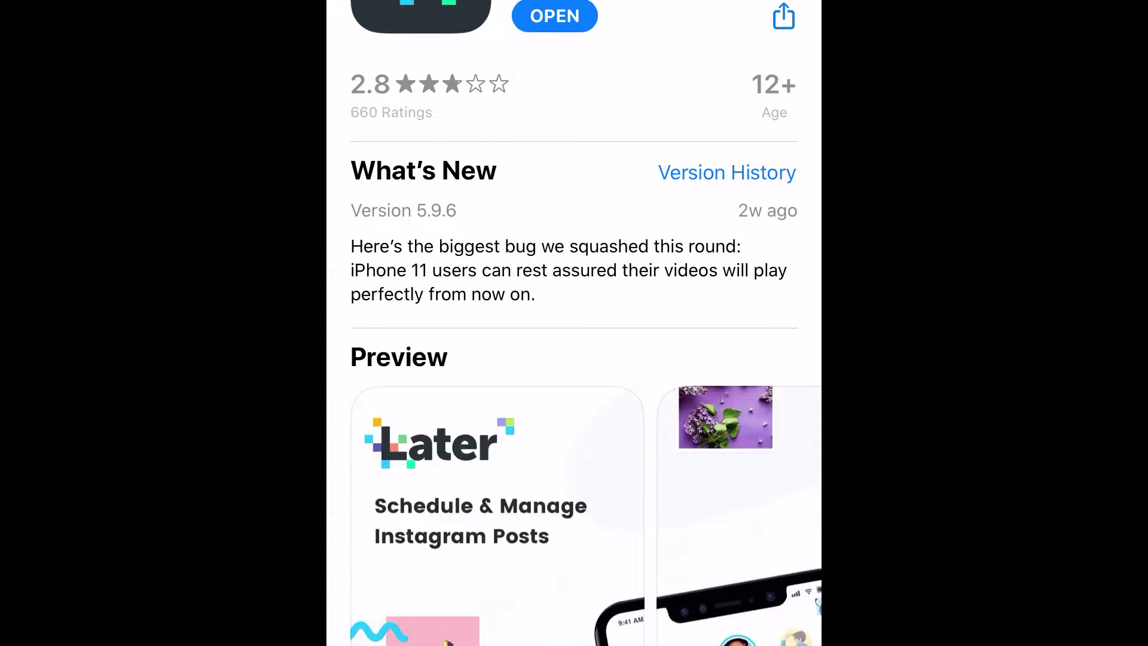
- Swipe through the Later app's Preview screenshots, including 'Auto Publish for Instagram Business Profiles'
scroll(574, 359, "right", 3)
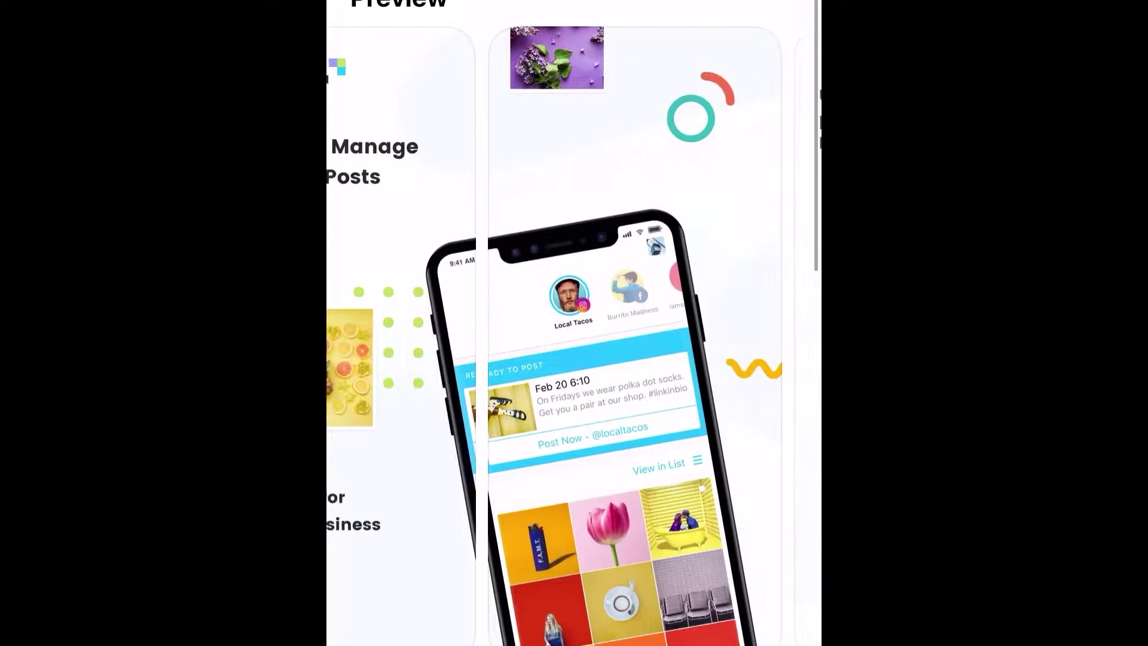
scroll(575, 334, "right", 3)
scroll(574, 335, "left", 5)
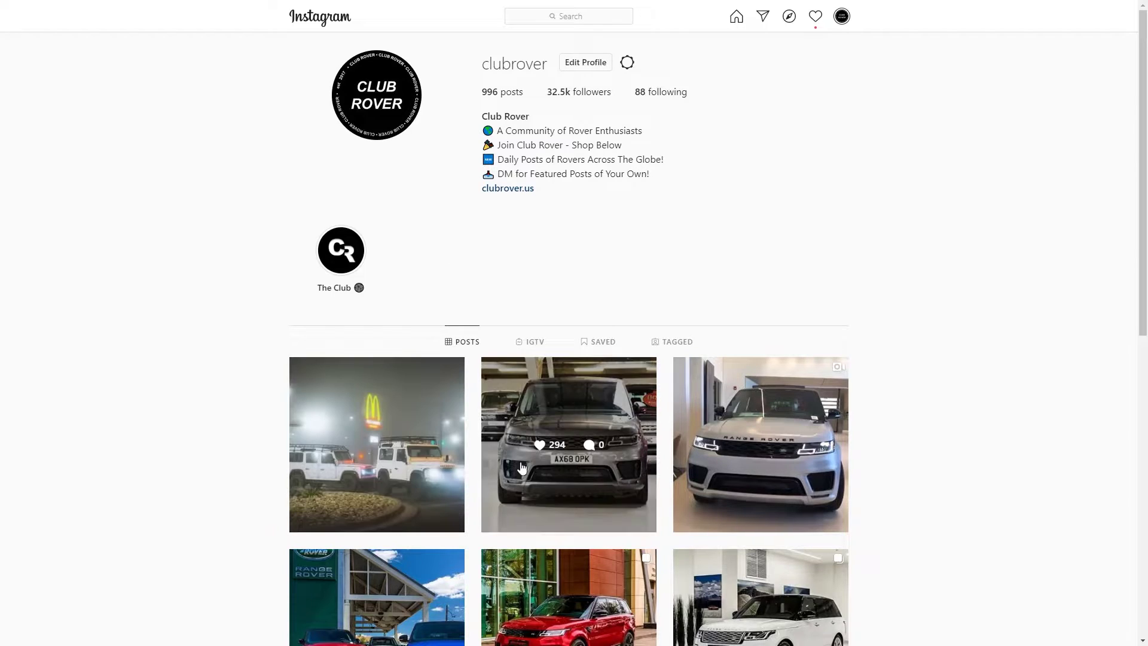
left_click(444, 487)
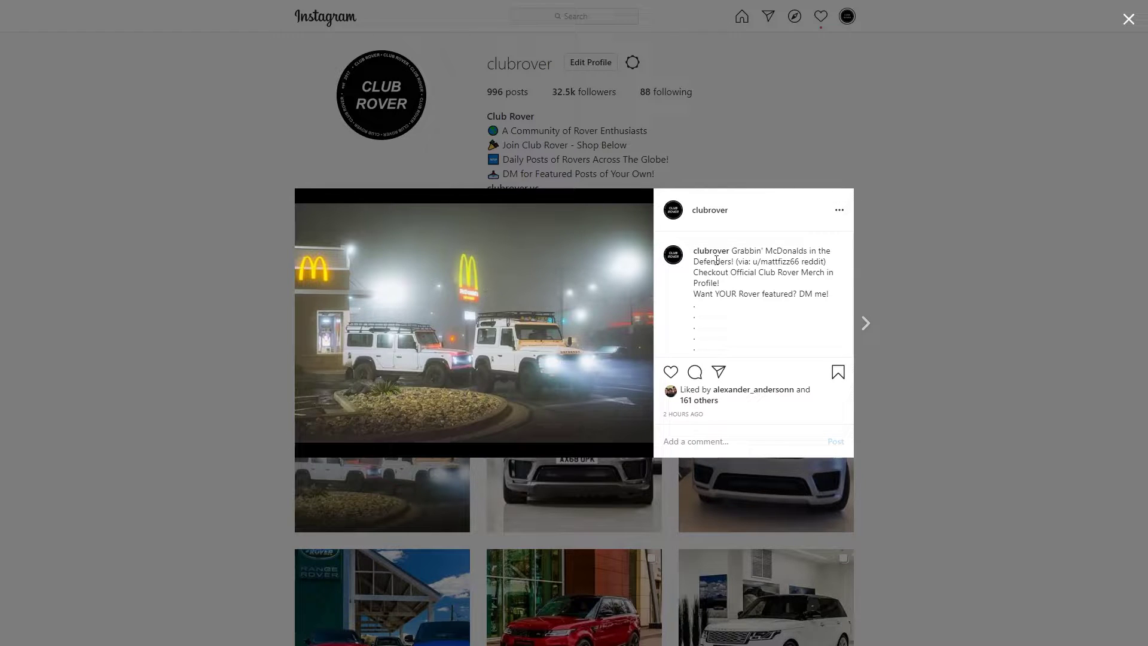
scroll(717, 260, "down", 5)
left_click(909, 89)
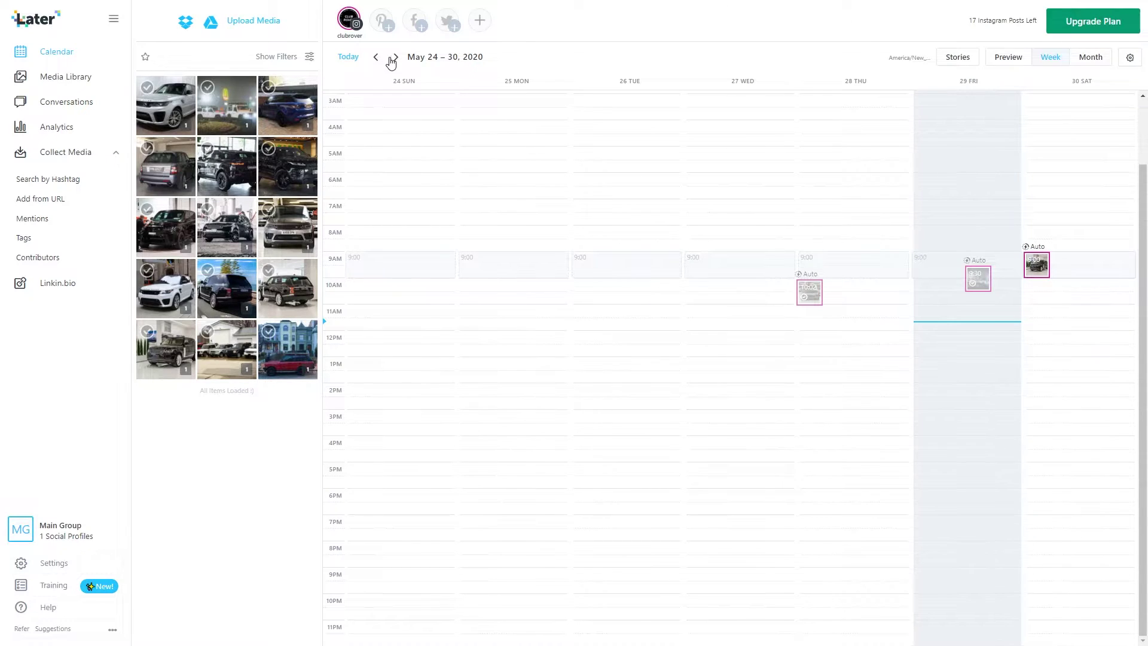
- Advance the Later calendar two weeks to Jun 7 – 13, 2020 and show the media filters
left_click(396, 58)
left_click(396, 58)
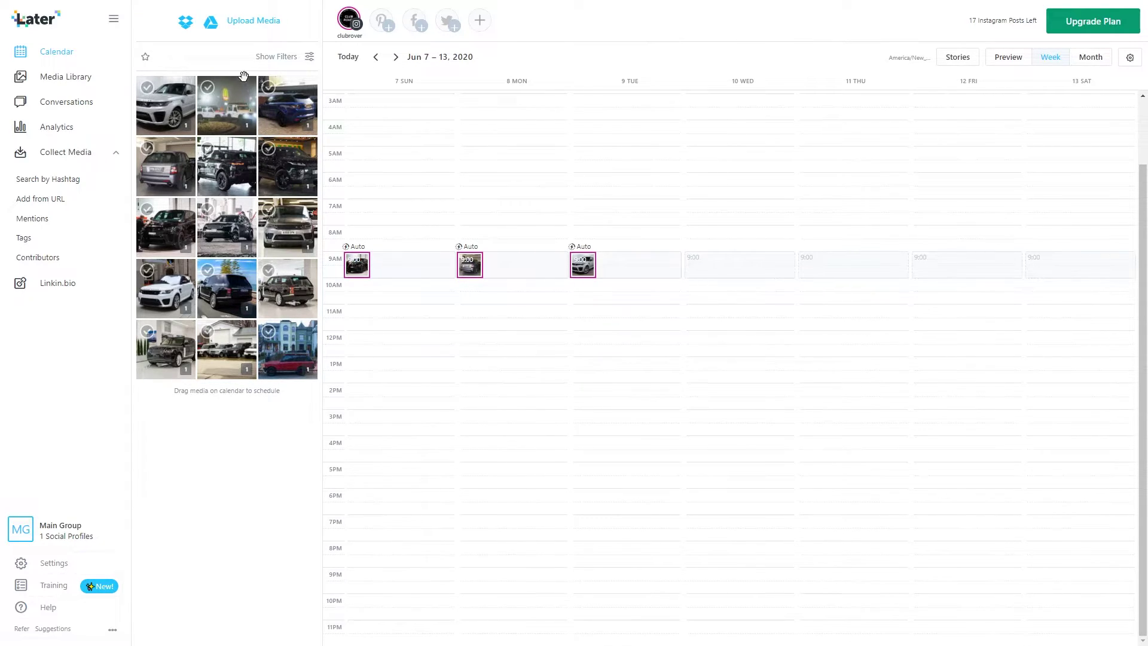
left_click(309, 57)
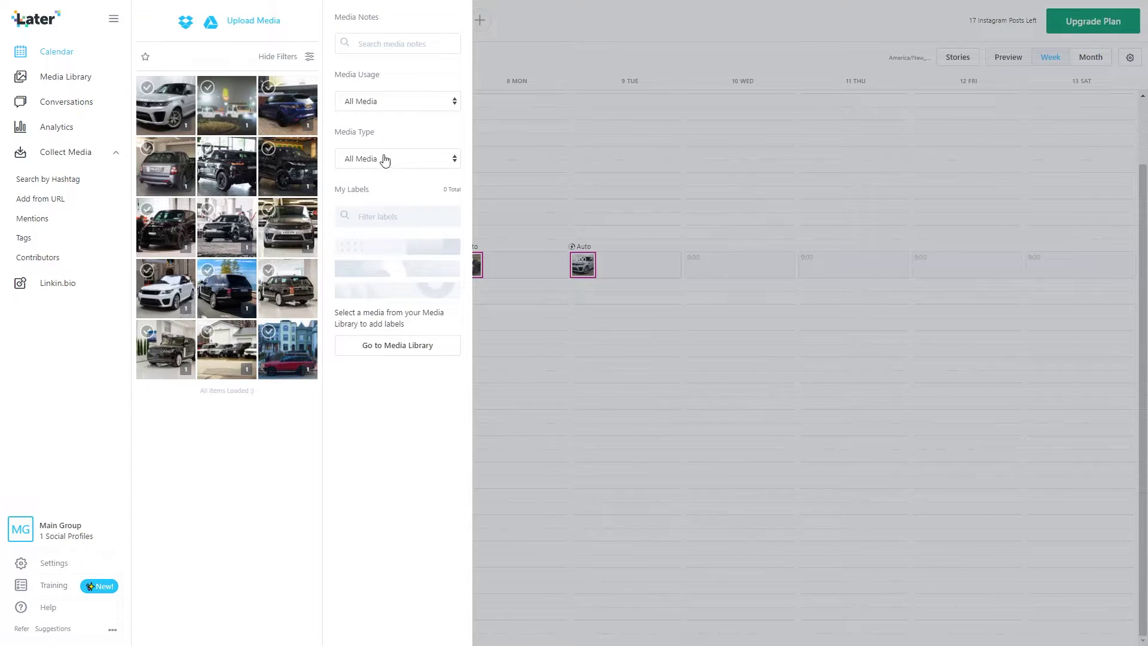
- Filter media to Unused Media and drag the second car photo onto Wednesday 9AM (2020/06/10)
left_click(388, 158)
left_click(399, 105)
left_click(412, 102)
left_click(411, 102)
left_click(387, 170)
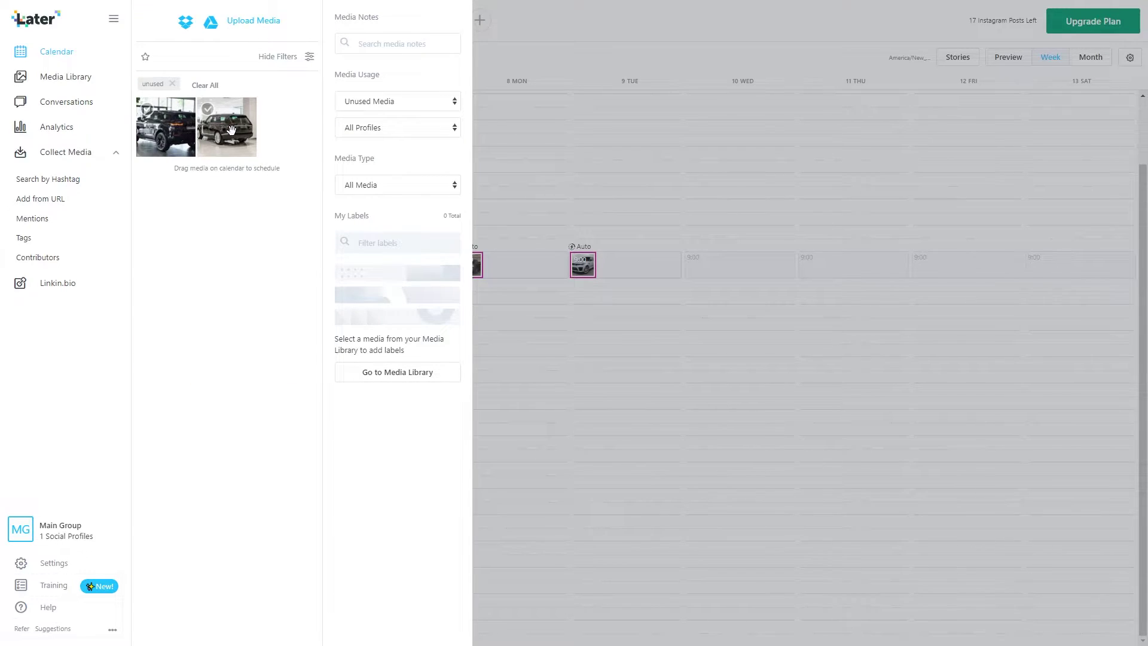
left_click_drag(218, 126, 722, 254)
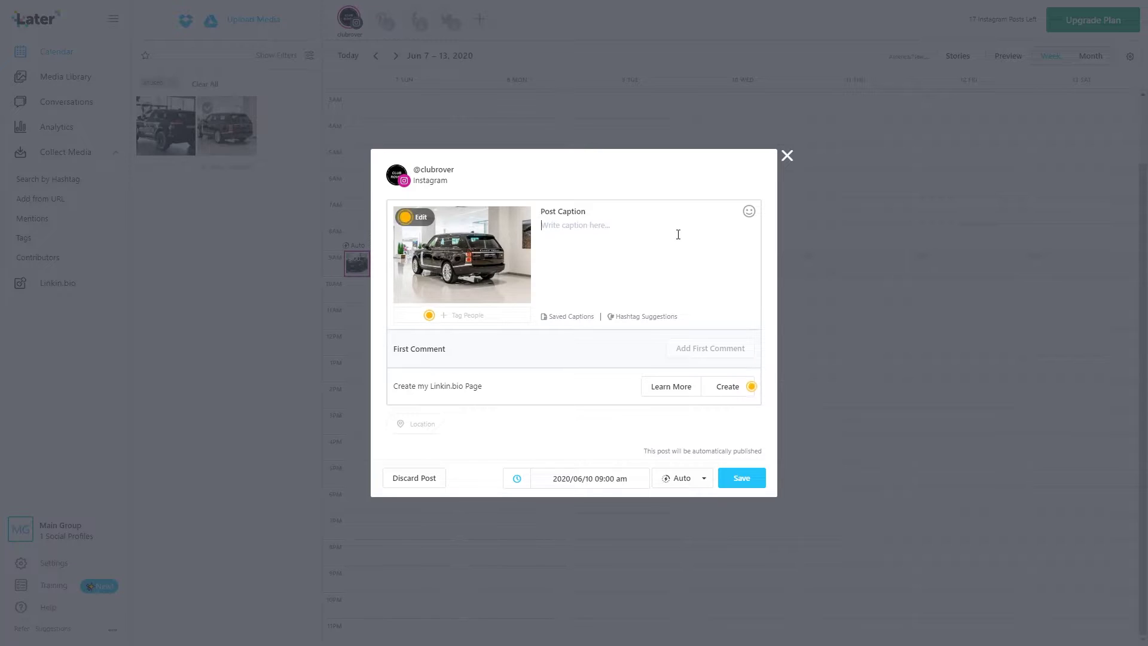
- Caption the post 'Black Beauty' followed by the black heart emoji found by searching 'black'
type("Black Beauty")
left_click(749, 212)
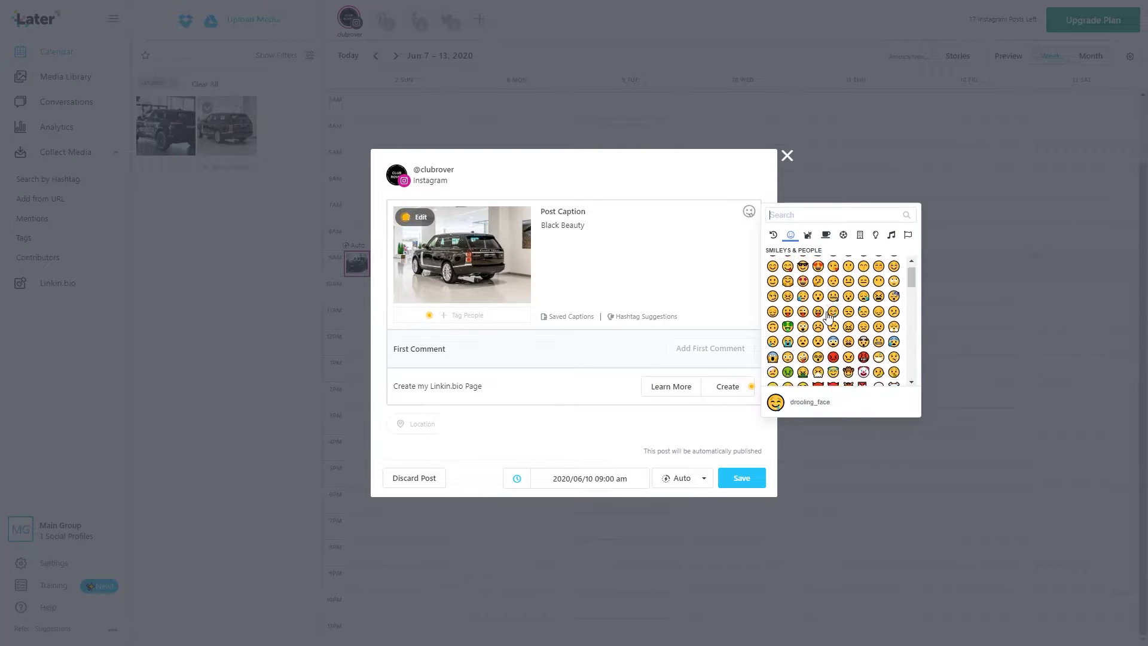
scroll(832, 316, "up", 1)
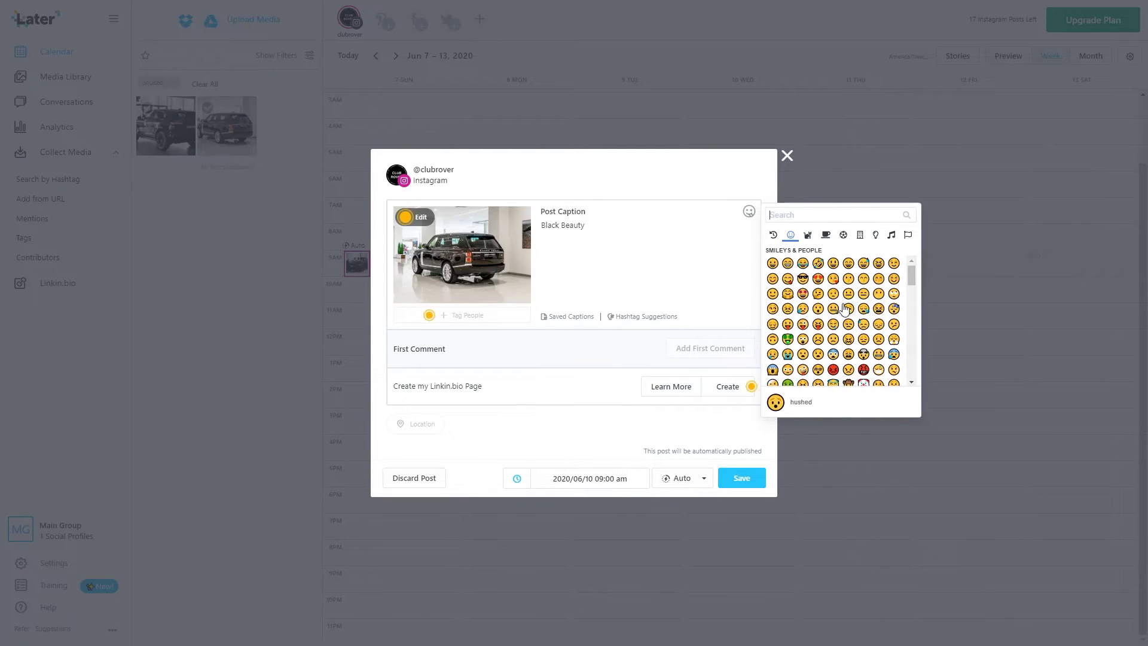
type("black")
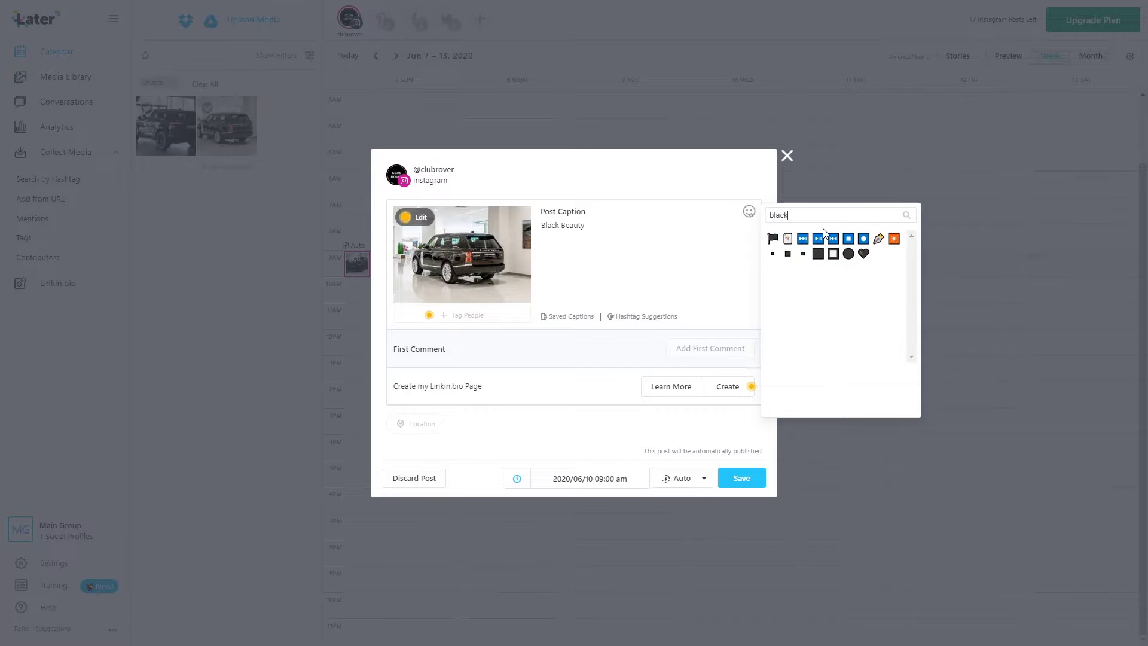
key("BackSpace")
left_click(863, 251)
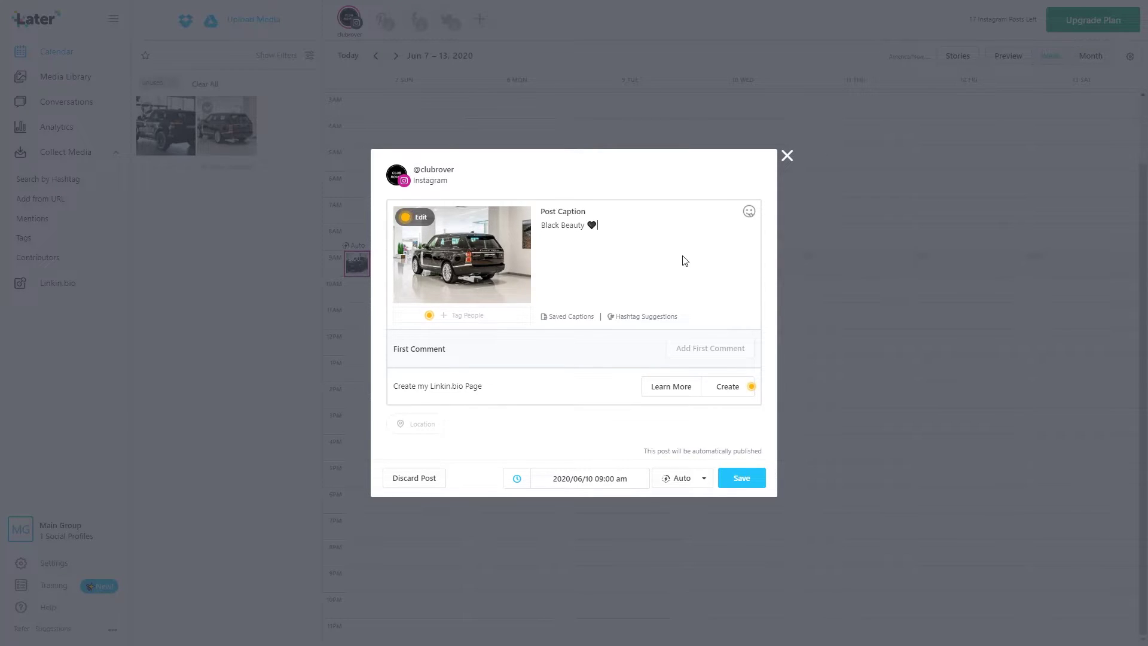
left_click(561, 320)
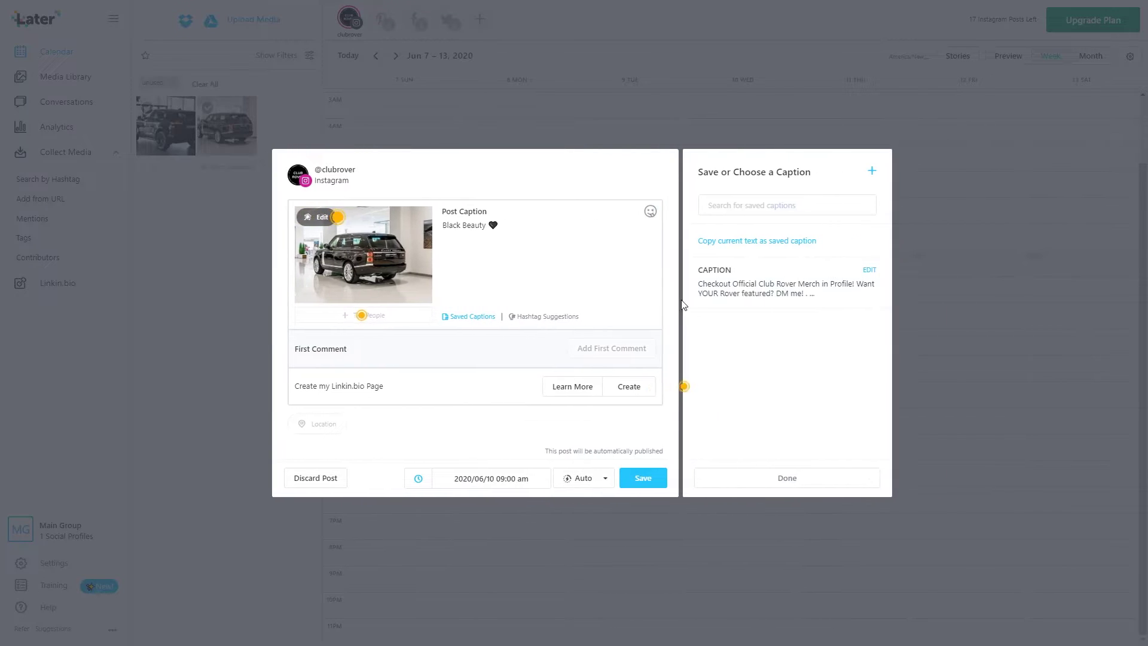
- Insert the saved Club Rover merch caption with its Land Rover hashtags below 'Black Beauty'
left_click(871, 172)
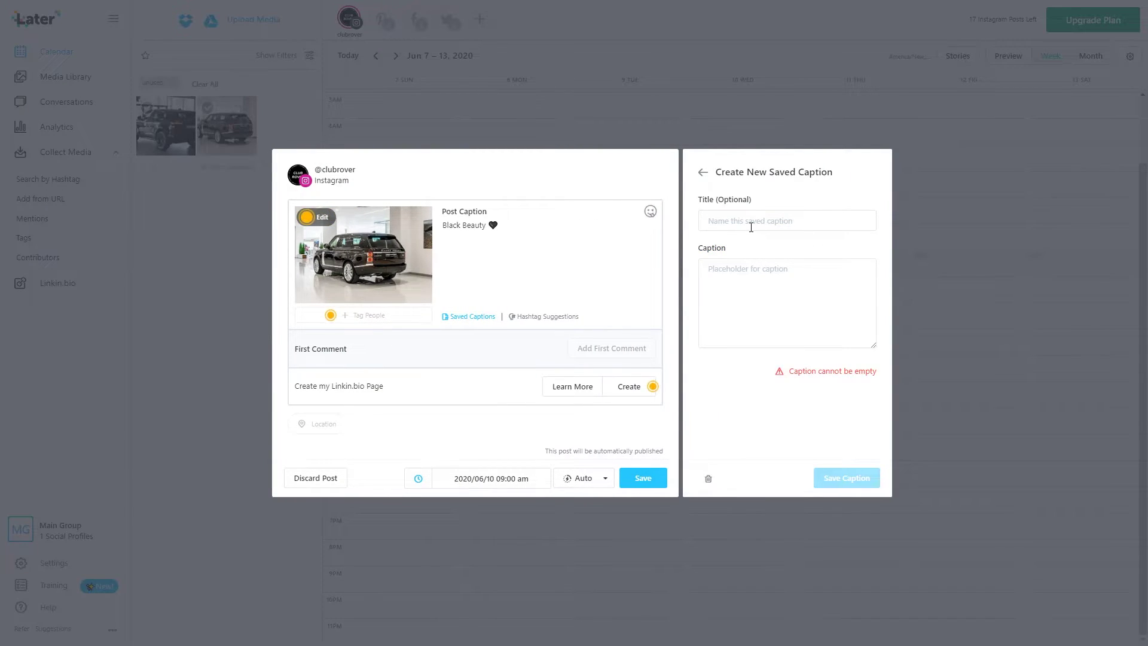
left_click(750, 280)
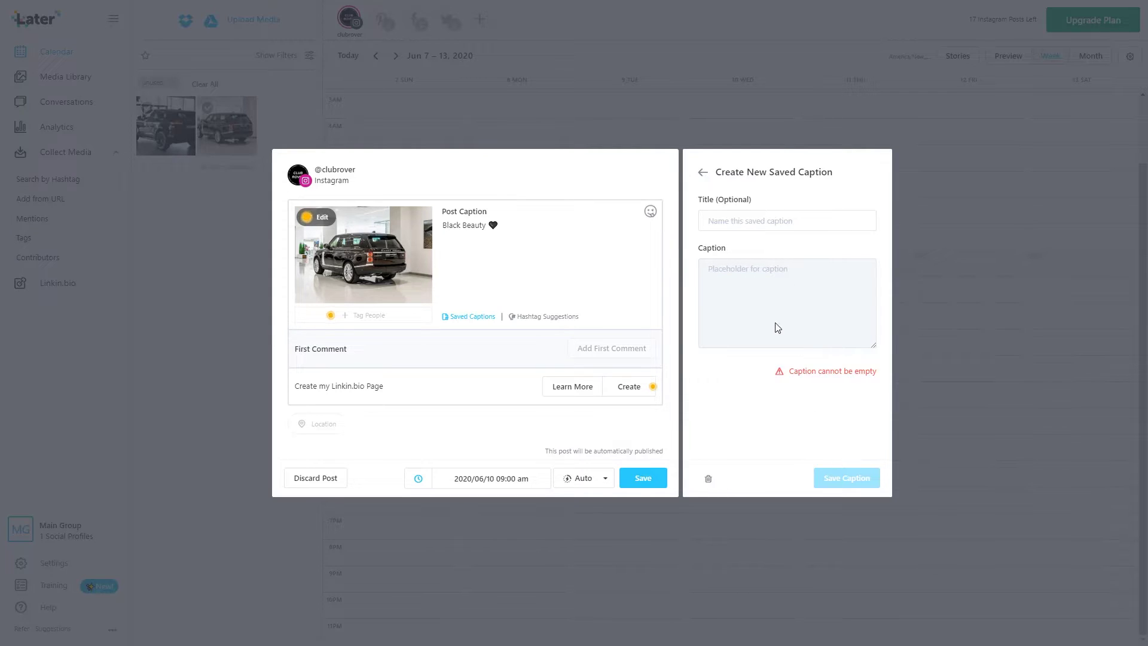
left_click(703, 172)
left_click(759, 290)
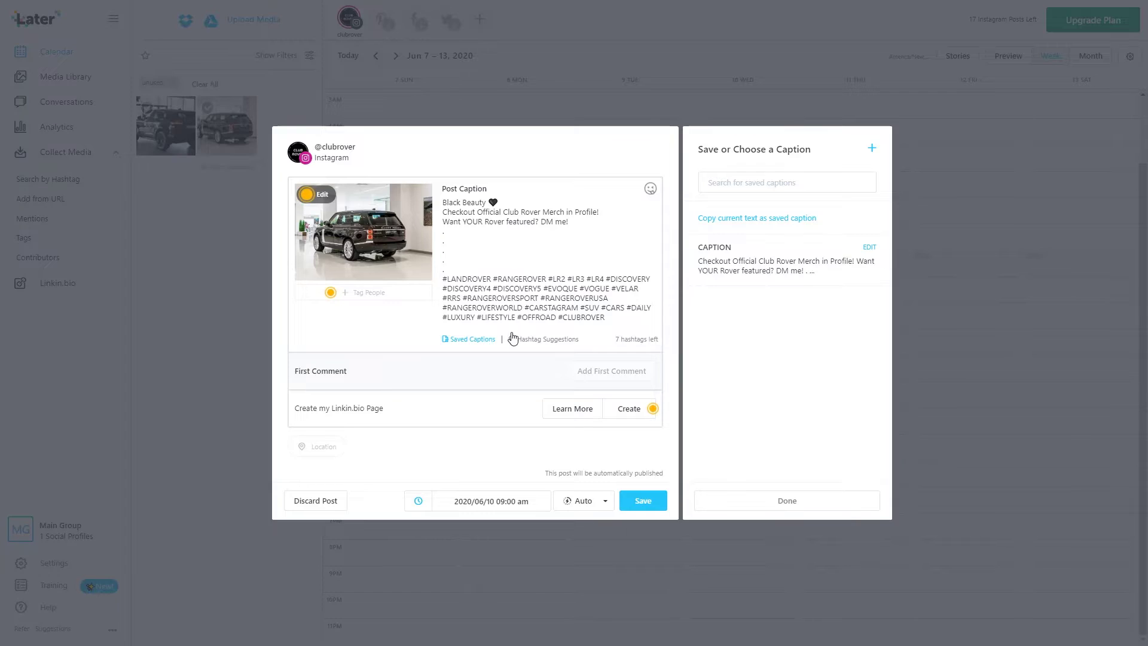
left_click(506, 503)
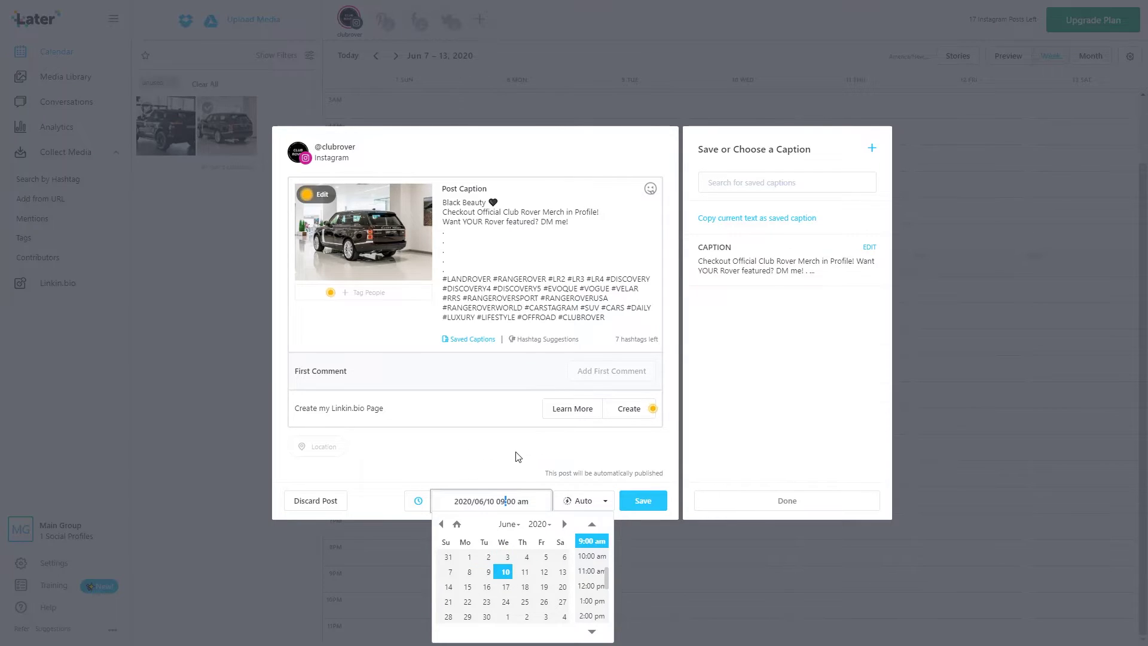
- Keep Auto publishing and save the post for Wednesday Jun 10 at 9AM
left_click(581, 497)
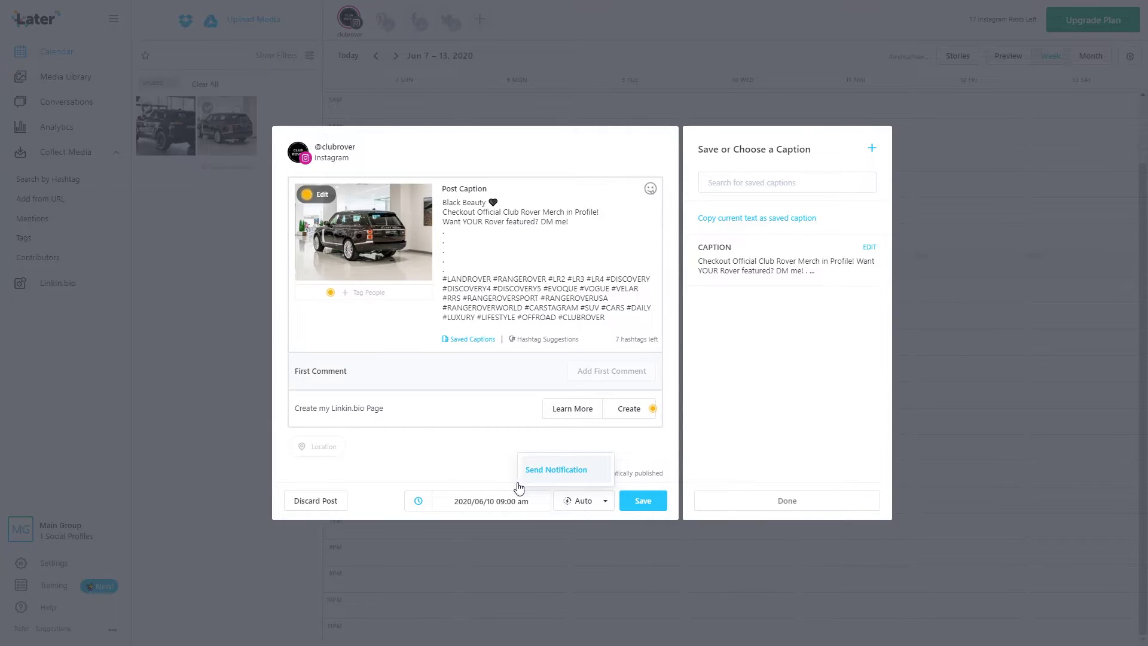
left_click(428, 463)
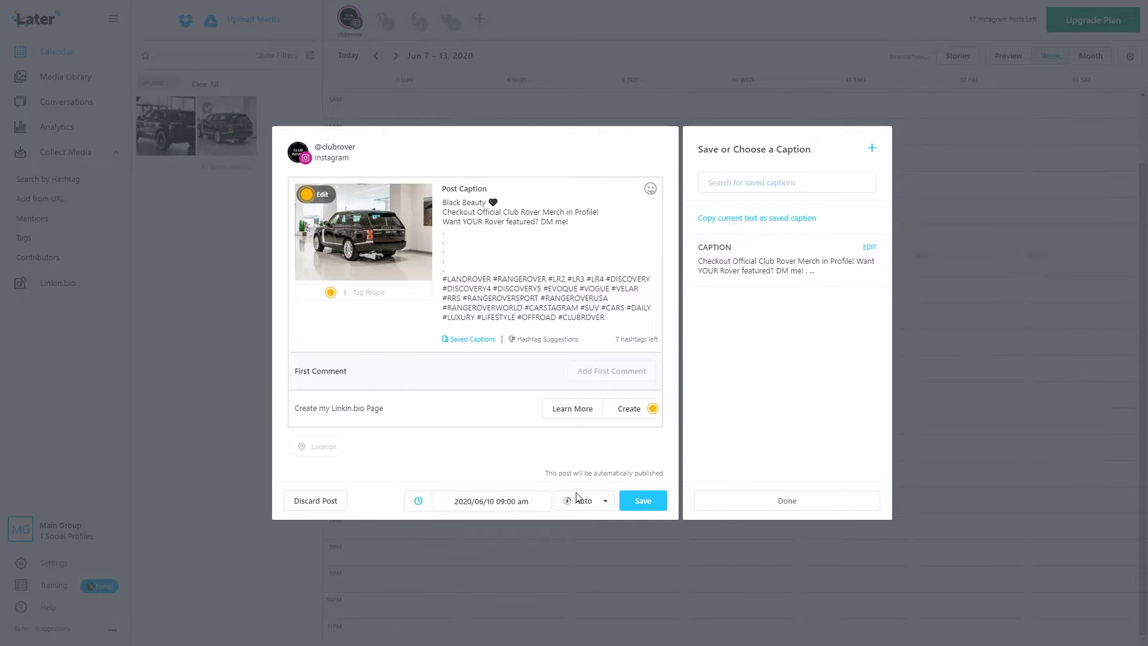
left_click(643, 503)
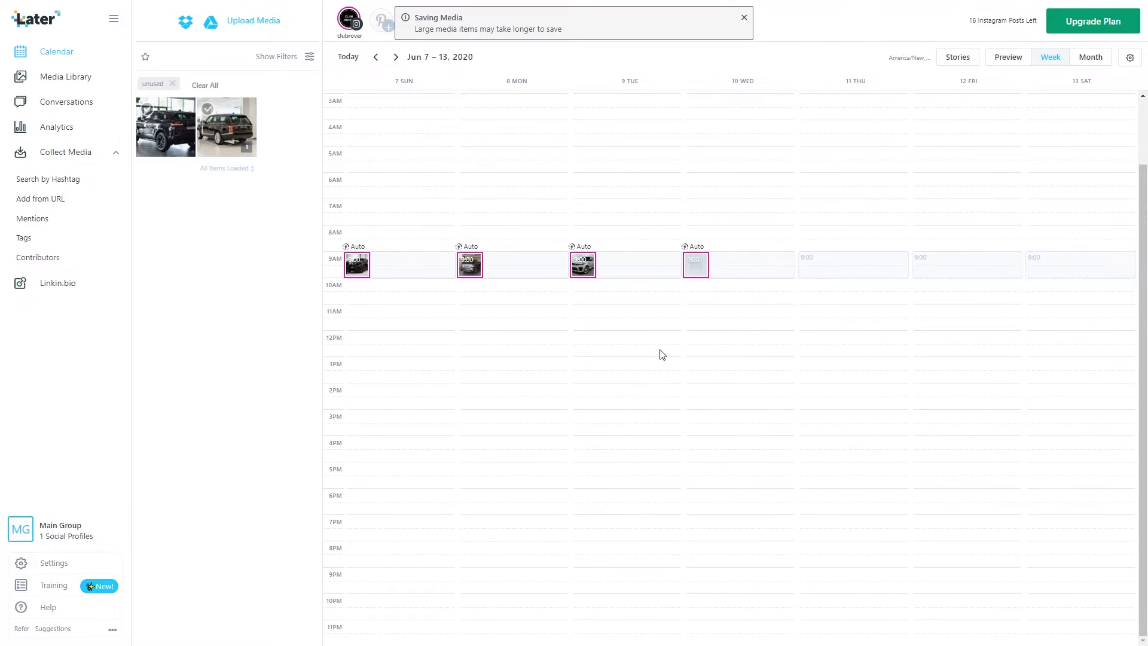